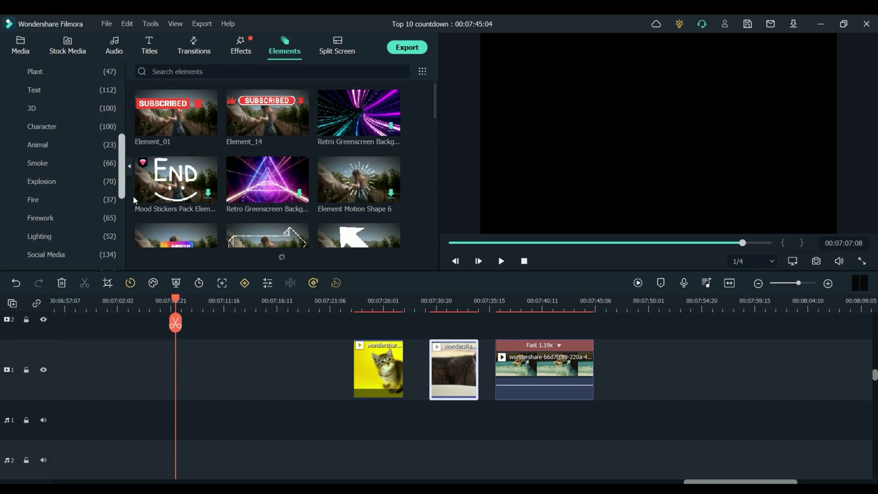
Place the gold number 5 Big Metal Countdown element from the Filmstock elements directly before the kitten clip on the first video track
click(54, 255)
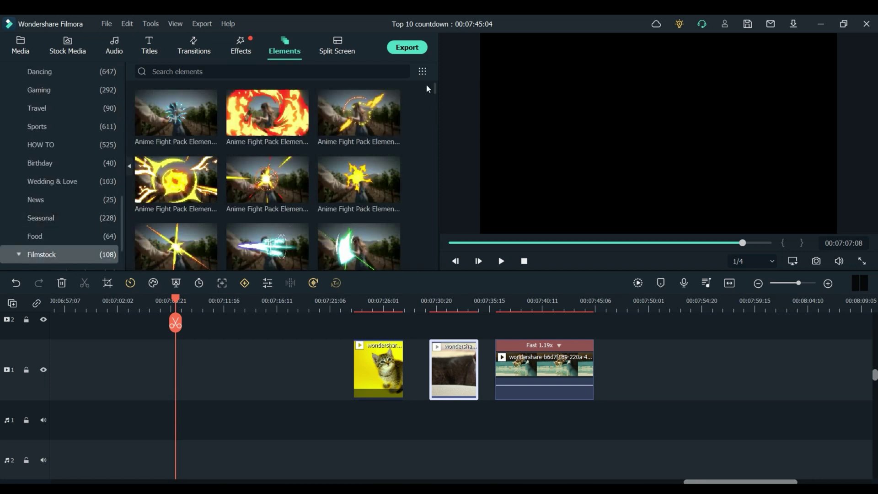
drag(434, 90, 435, 227)
click(363, 138)
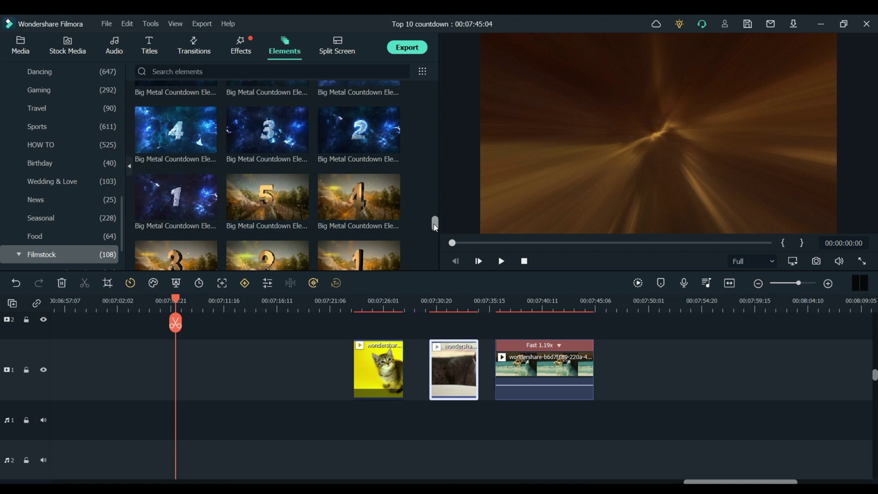
drag(435, 228, 435, 231)
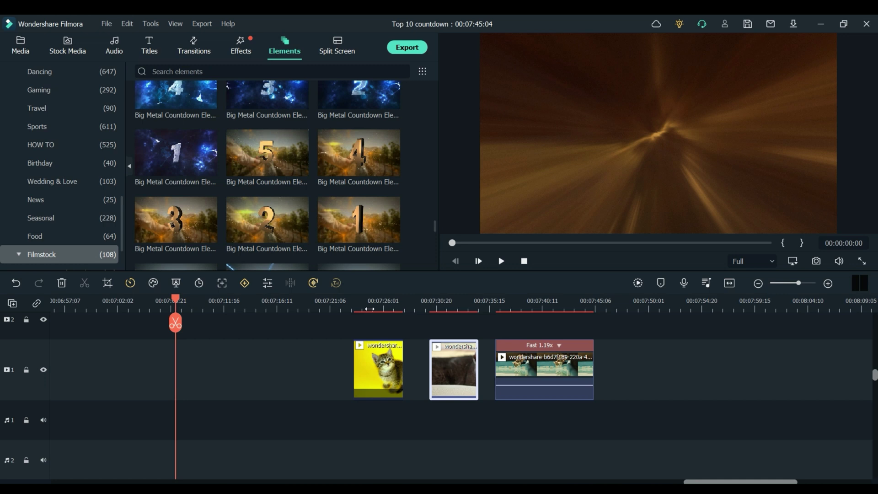
mouse_move(264, 156)
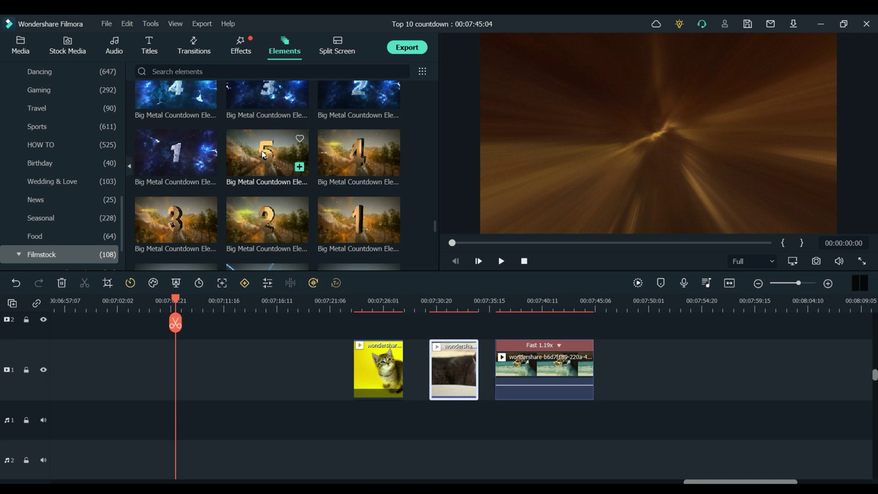
click(385, 302)
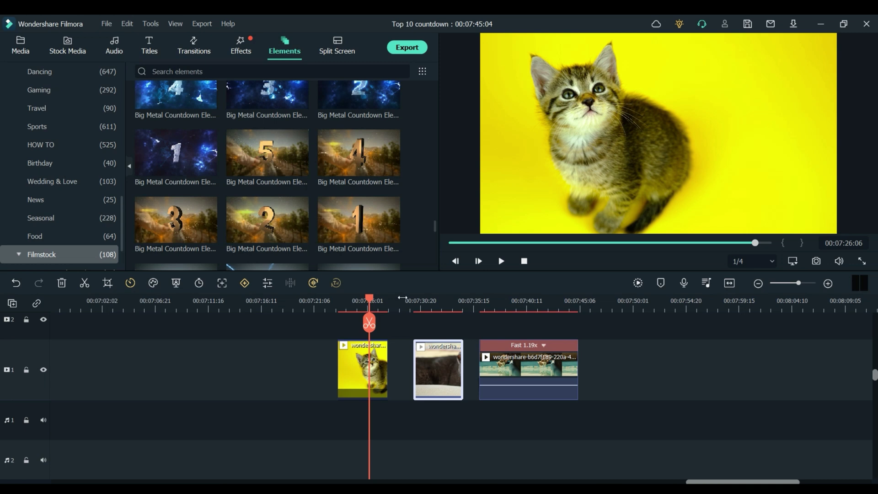
click(439, 300)
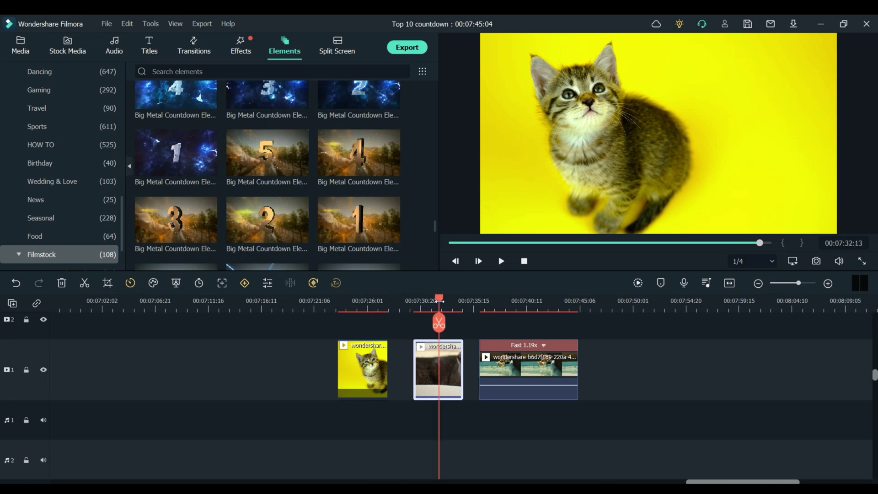
click(518, 301)
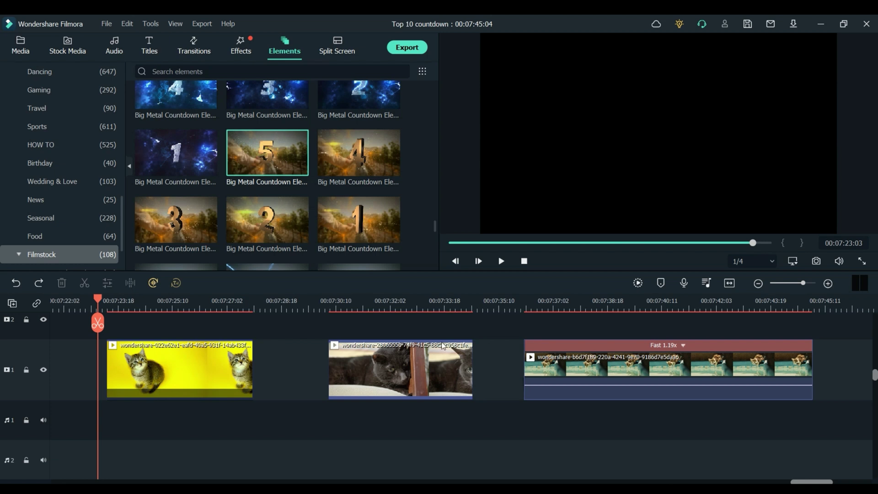
drag(263, 160, 73, 363)
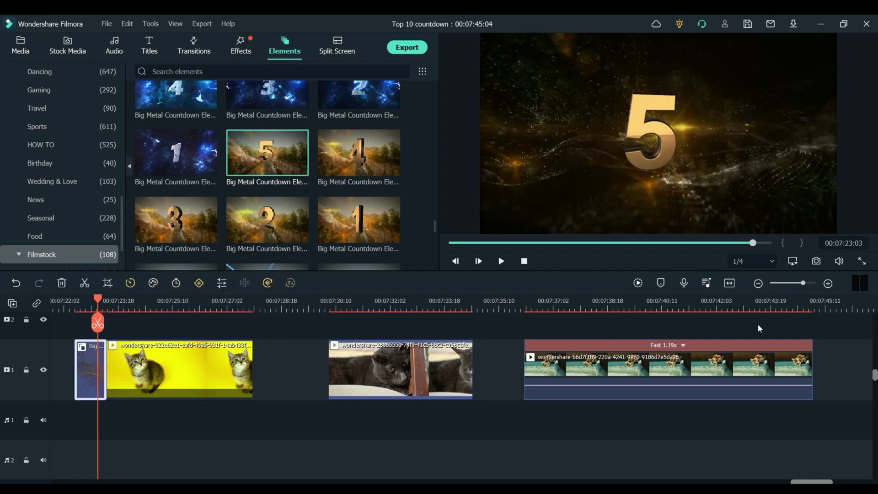
Add a shortened Plain Shape 8 transition between the number 5 countdown and the kitten clip, and play it back
click(827, 283)
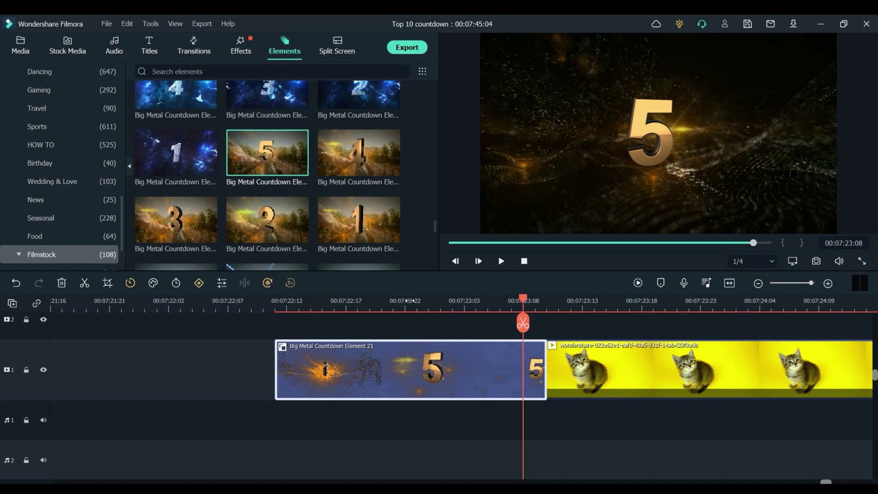
click(197, 53)
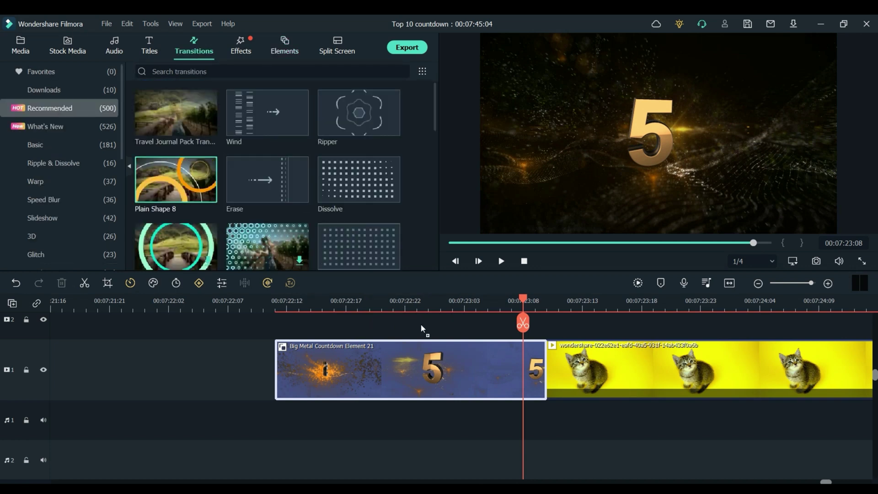
click(553, 374)
click(542, 368)
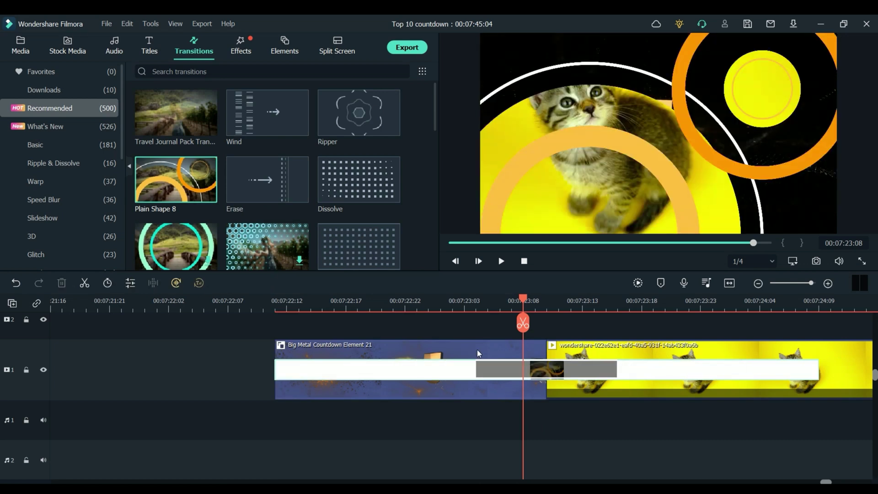
click(274, 303)
key(space)
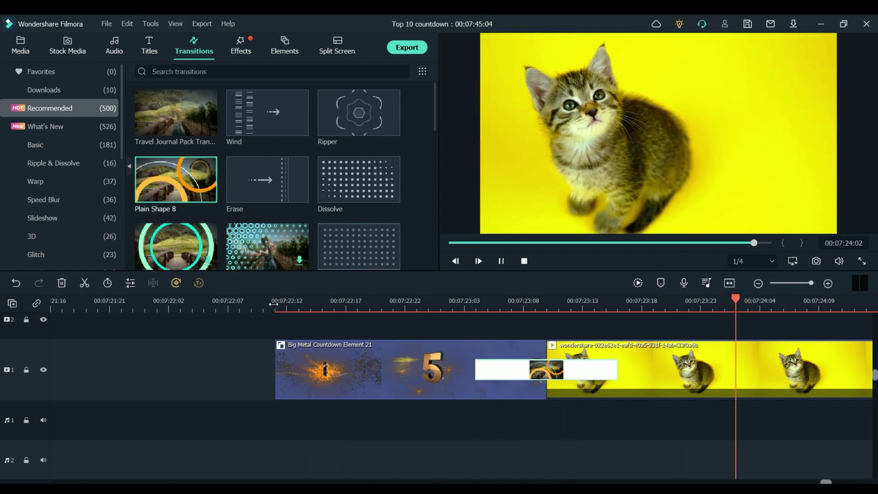
scroll(267, 309, down, 3)
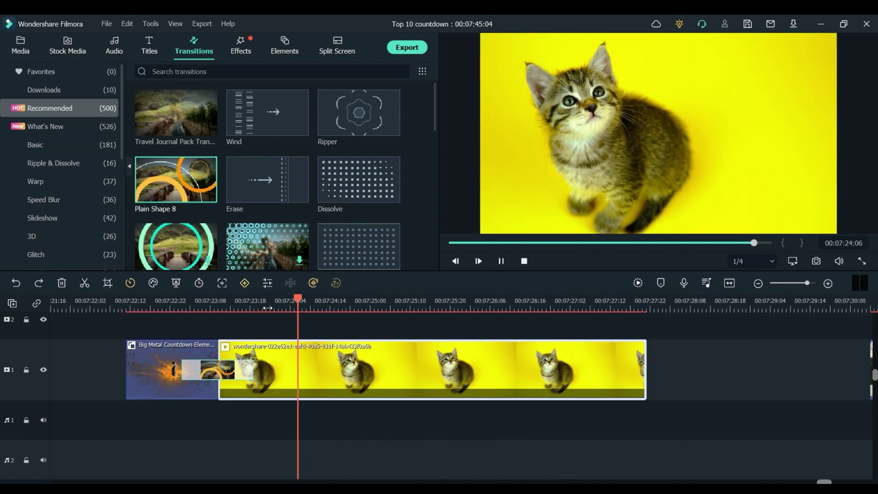
key(space)
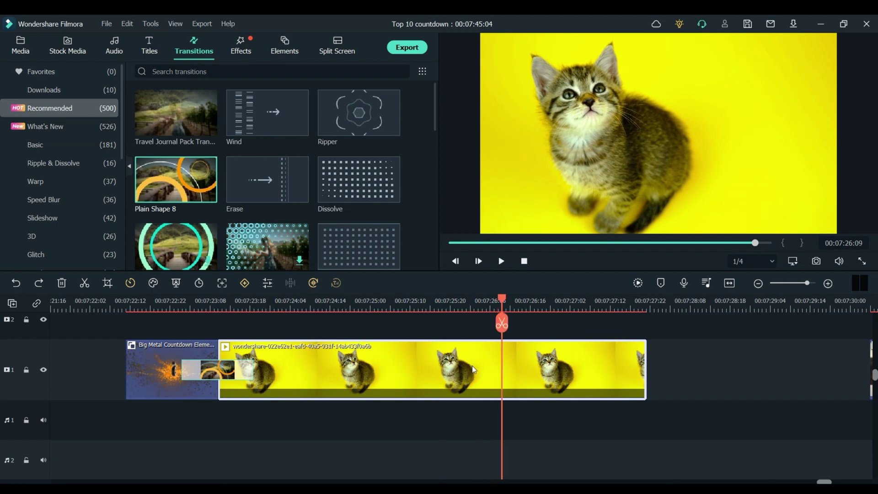
Add a custom animation keyframe at 120% scale at the end of the kitten clip
click(245, 283)
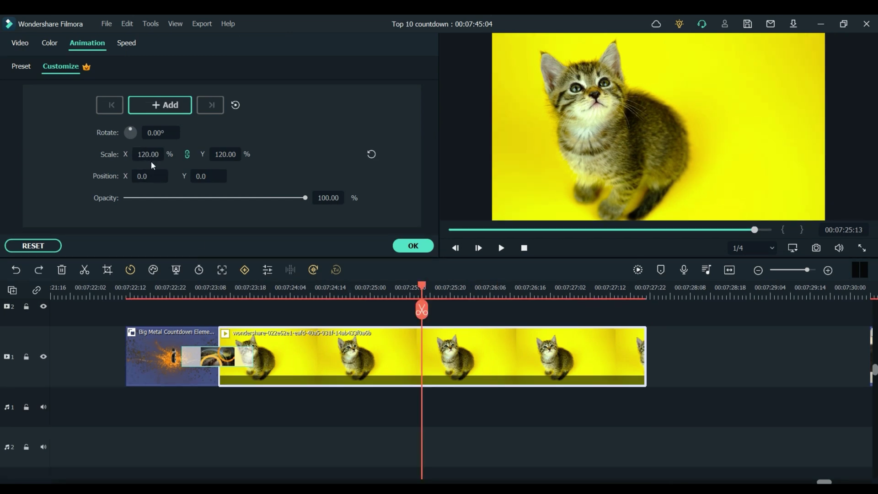
click(160, 105)
click(653, 380)
Add a 100% scale keyframe to the kitten clip, move it to the clip's start, and preview the zoom
click(385, 288)
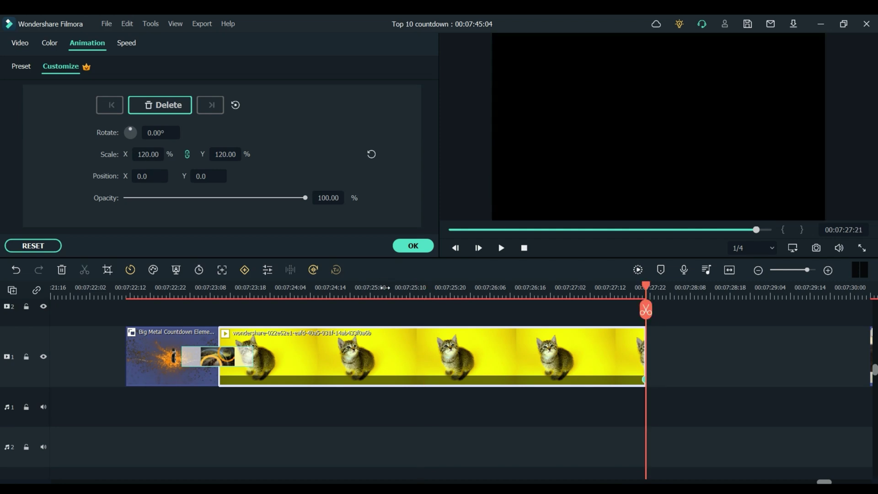
click(154, 155)
text(100)
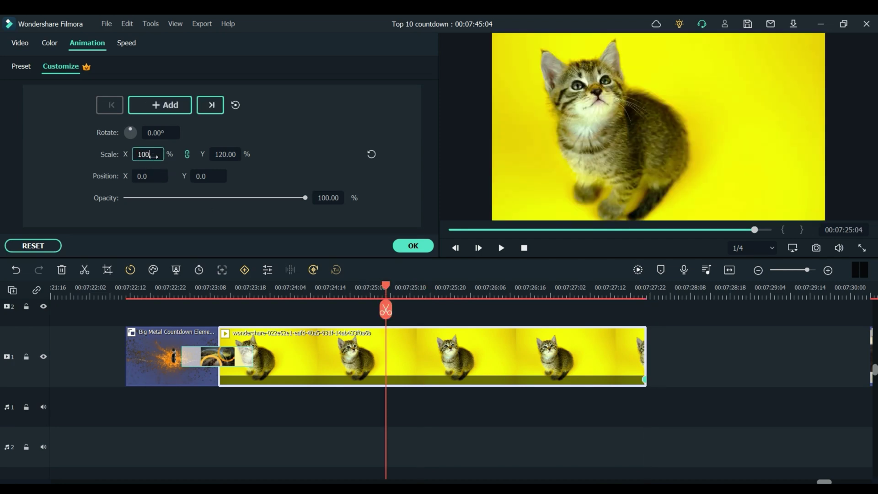
key(Return)
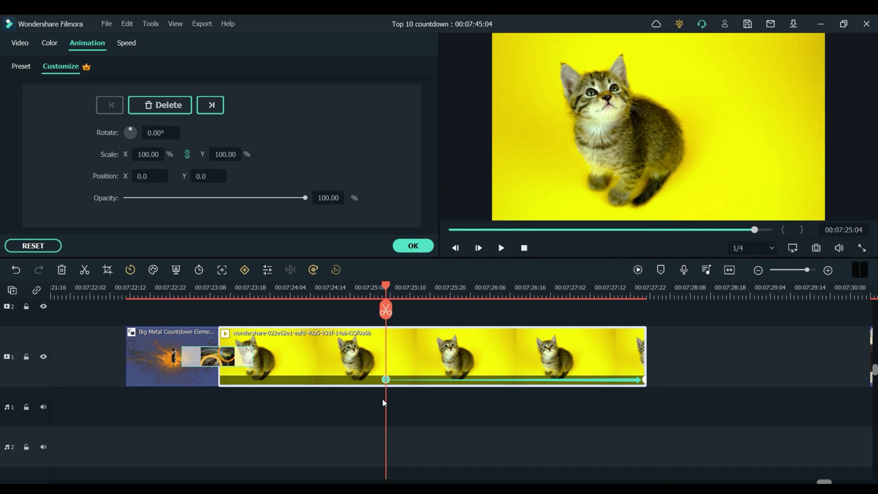
drag(385, 379, 217, 382)
click(271, 289)
key(space)
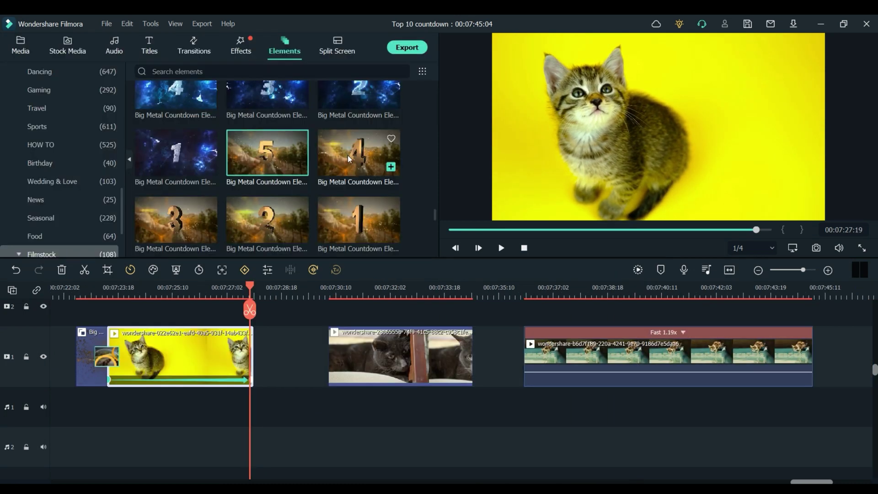
Insert the gold number 4 countdown before the grey cat clip and number 3 before the last clip, closing the gaps between them
drag(349, 159, 260, 343)
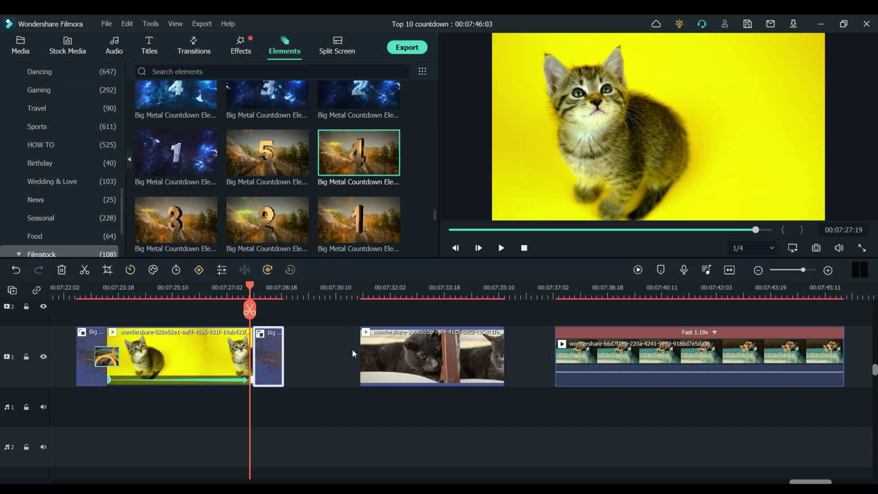
drag(377, 348, 293, 349)
drag(172, 226, 435, 339)
drag(554, 357, 481, 360)
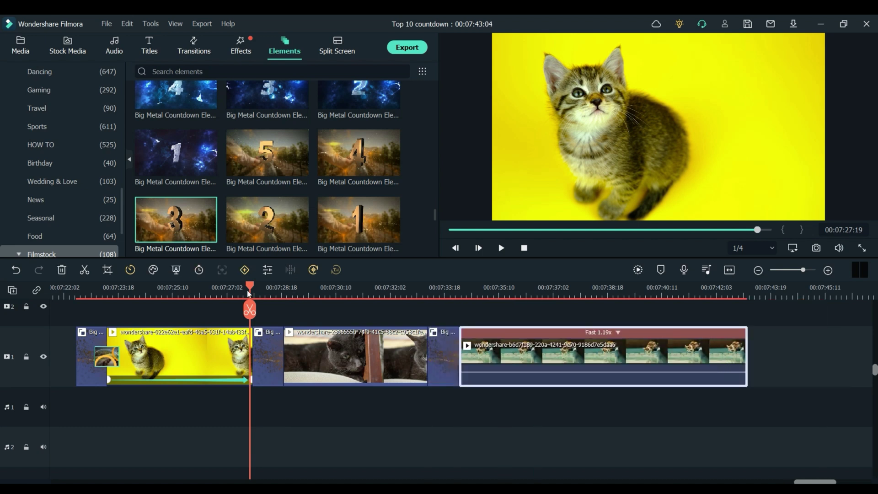
Slow the number 4 countdown element to a uniform speed of 0.72 and play it back
drag(236, 289, 306, 293)
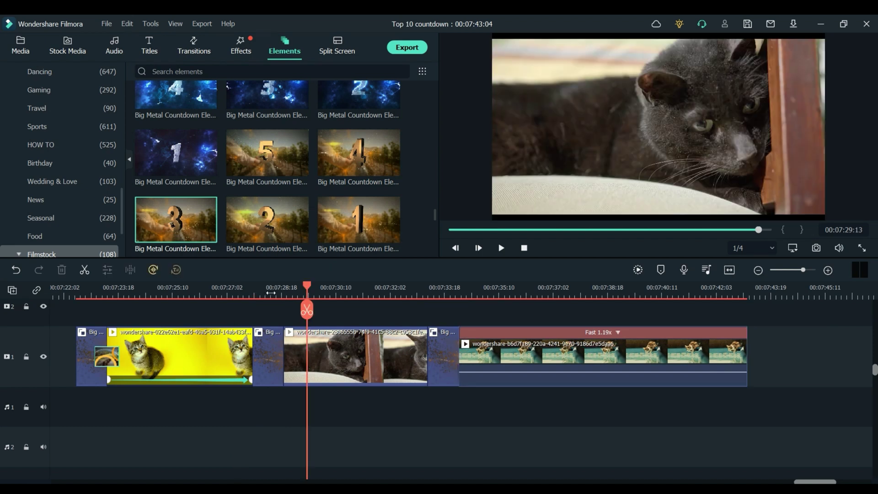
click(271, 293)
click(274, 359)
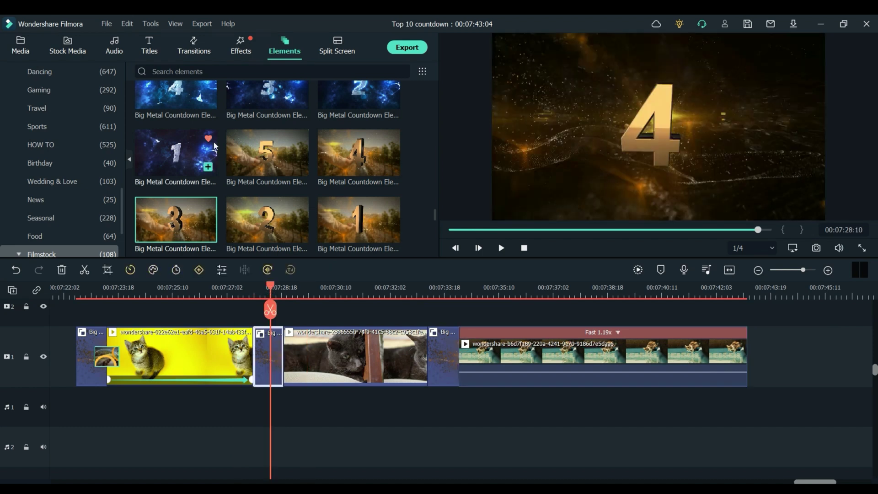
double_click(270, 358)
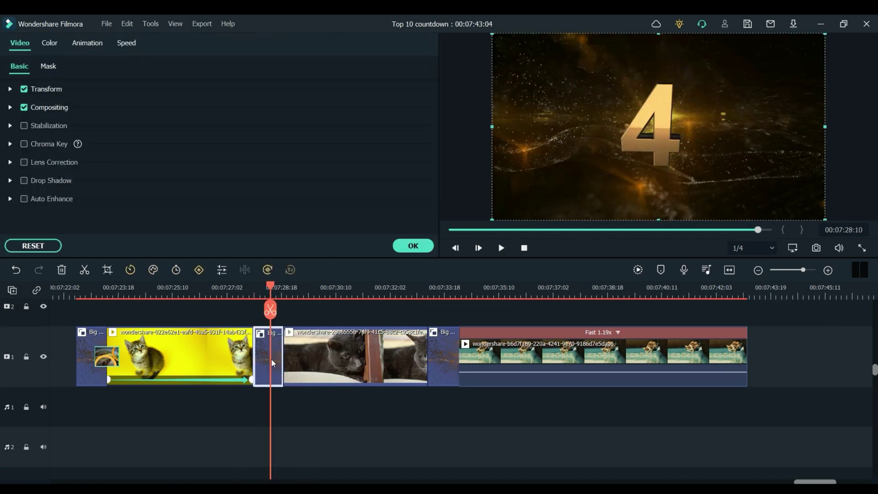
click(125, 44)
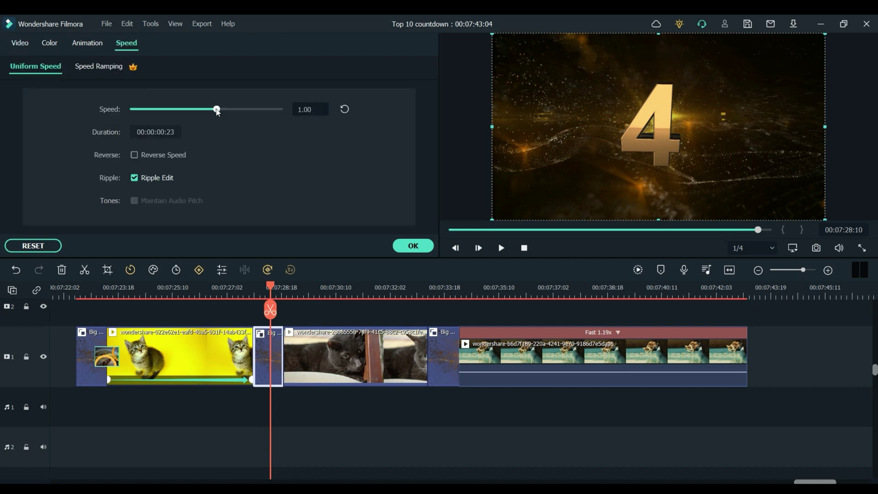
drag(217, 110, 211, 110)
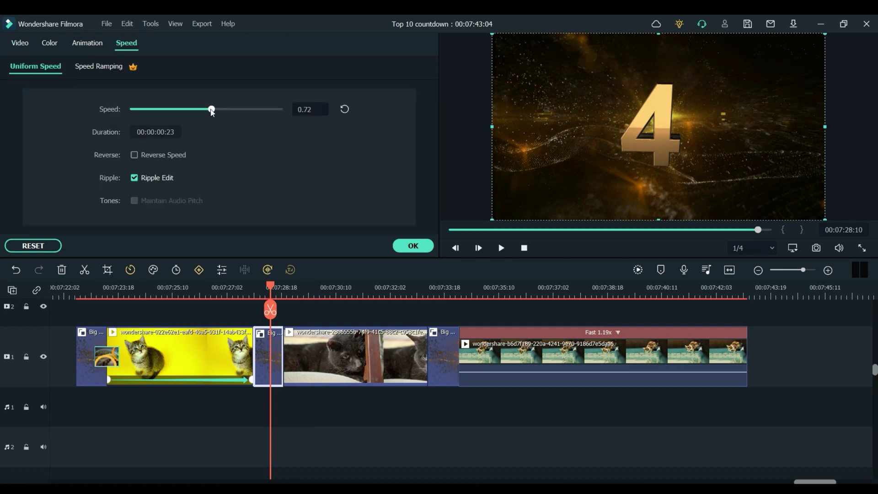
click(253, 290)
key(space)
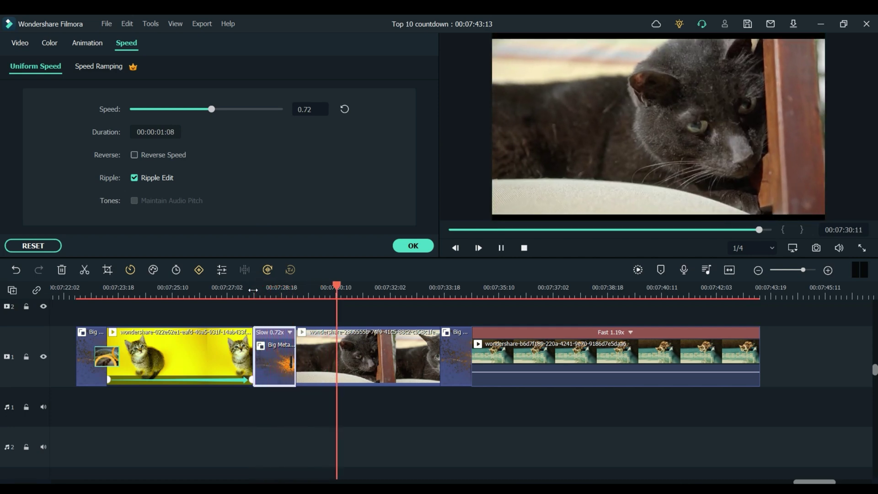
click(400, 248)
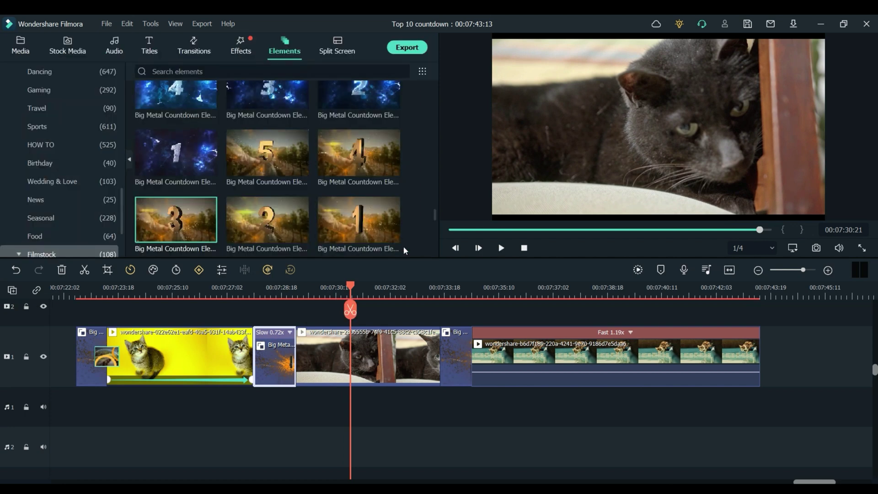
Add the Plain Shape 8 transition between the number 4 countdown and the grey cat clip, and open that clip's animation settings
click(189, 50)
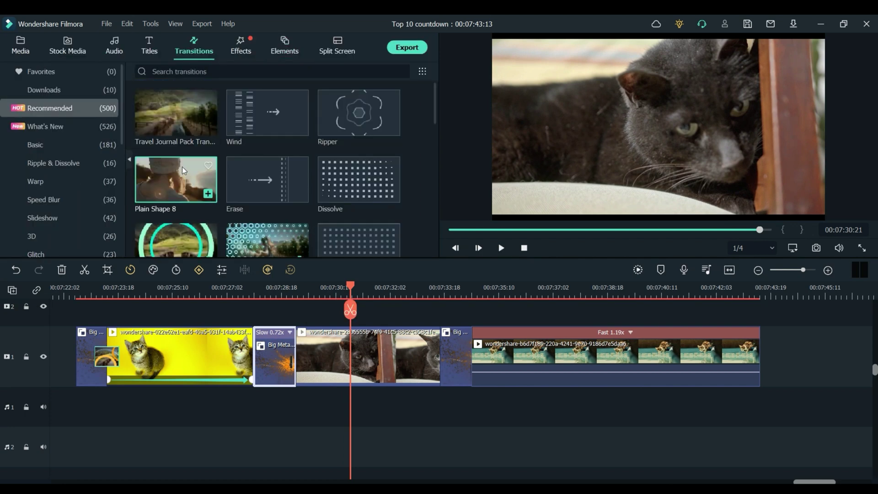
drag(184, 181, 281, 356)
click(355, 368)
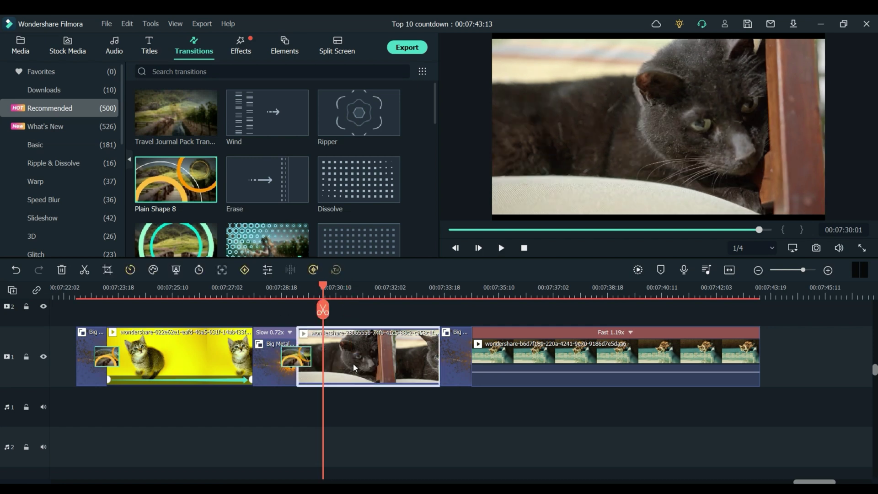
click(245, 270)
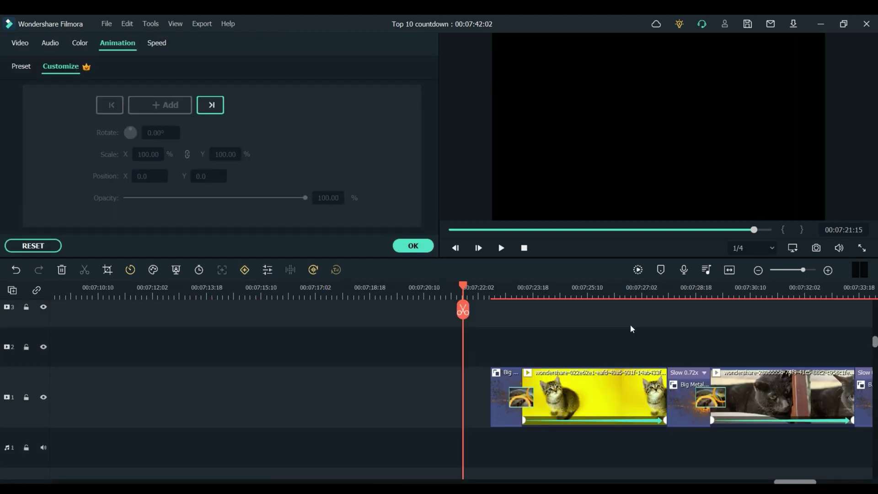
Close the animation settings and place the Ink Title 1 title on the second video track above the kitten clip
click(546, 287)
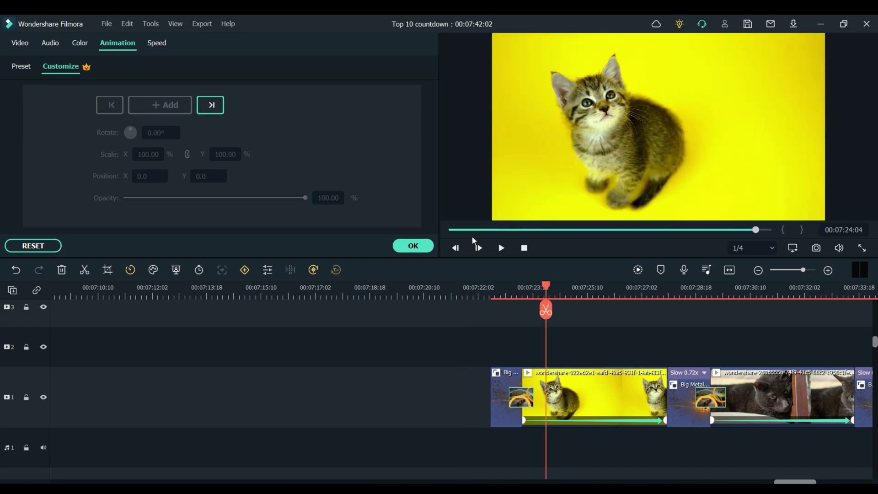
click(413, 245)
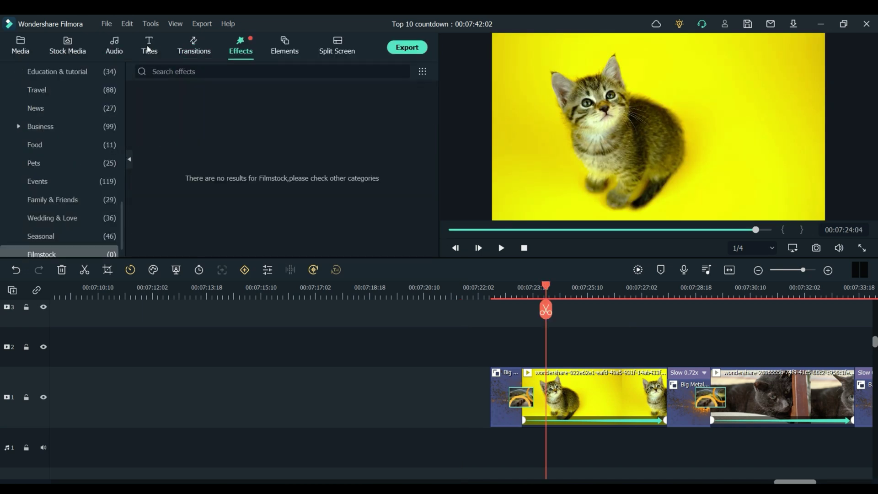
click(148, 48)
mouse_move(246, 124)
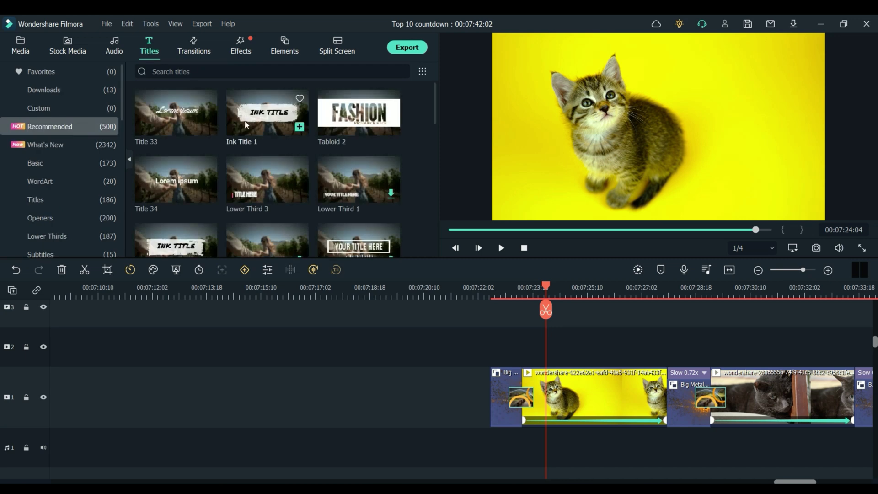
mouse_move(261, 119)
mouse_down()
mouse_move(415, 317)
mouse_move(528, 331)
mouse_move(535, 342)
mouse_up()
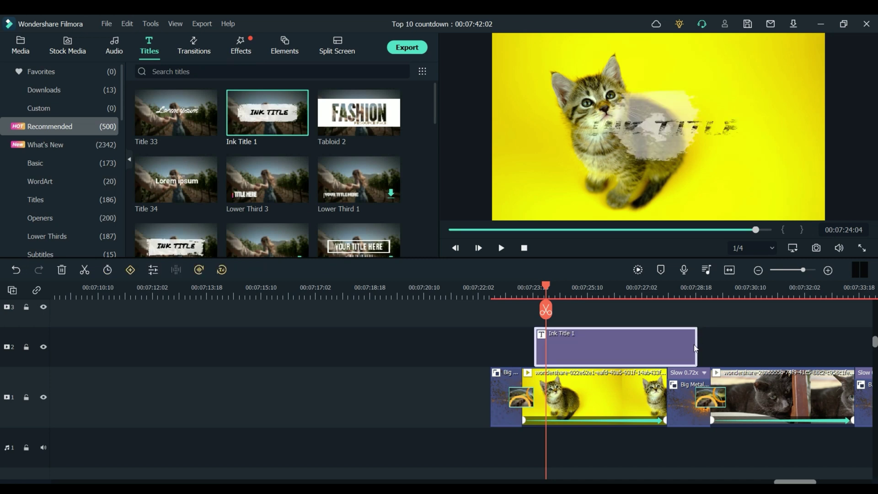
Shorten the Ink Title 1 clip above the kitten clip to end near the clip's middle and move its text to the lower-left corner
drag(695, 348, 605, 344)
mouse_move(794, 84)
mouse_down()
mouse_move(677, 140)
mouse_move(663, 136)
mouse_move(545, 199)
mouse_up()
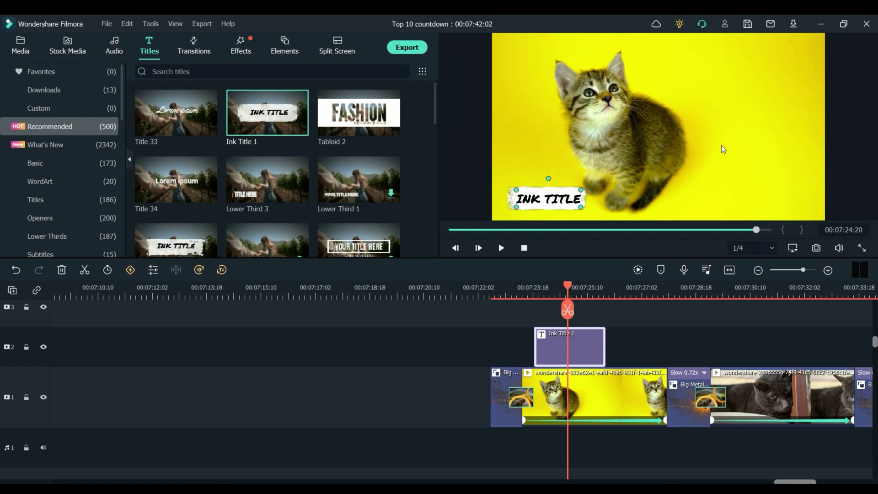
Replace the wording of the kitten clip's title with "Tiger" in green and apply the change
double_click(570, 352)
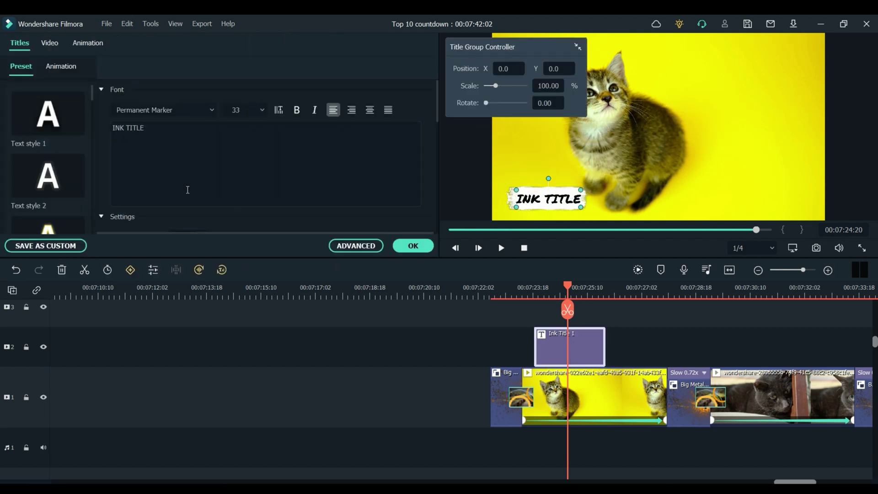
click(154, 128)
key(BackSpace)
key(BackSpace)
key(BackSpace)
key(BackSpace)
key(BackSpace)
key(BackSpace)
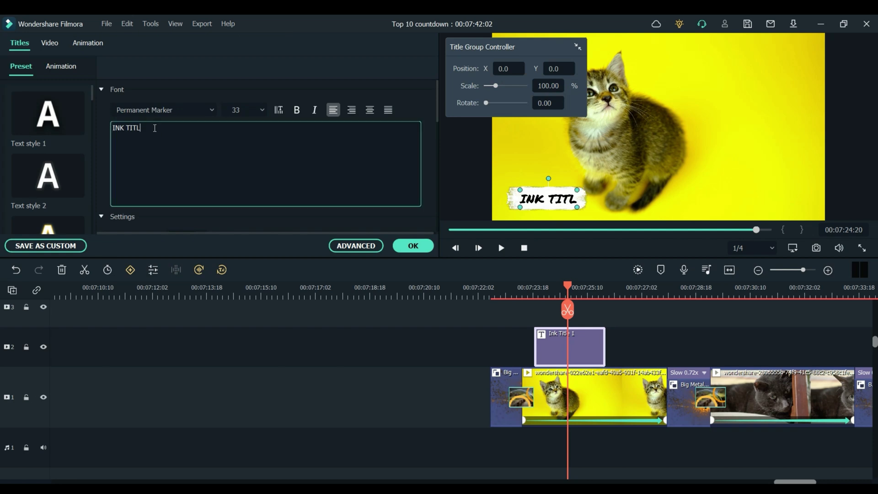
key(BackSpace)
key(BackSpace)
key(BackSpace)
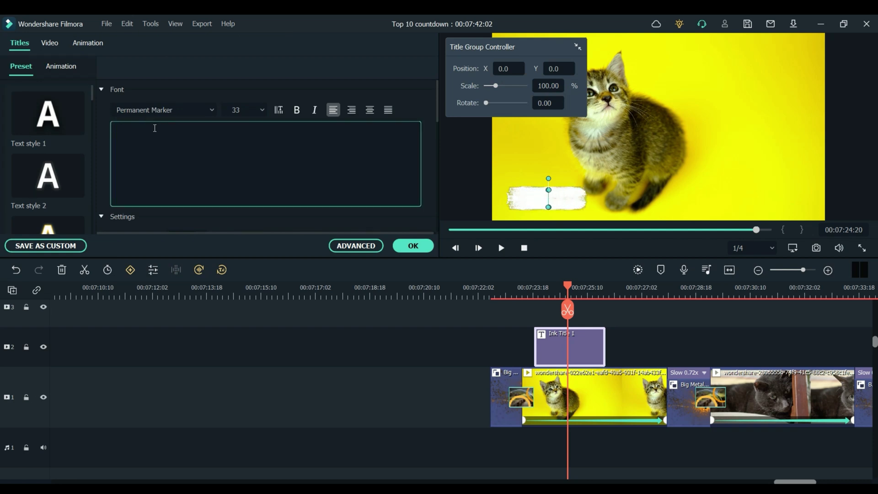
text(Tiger)
click(589, 287)
scroll(337, 171, down, 5)
click(413, 245)
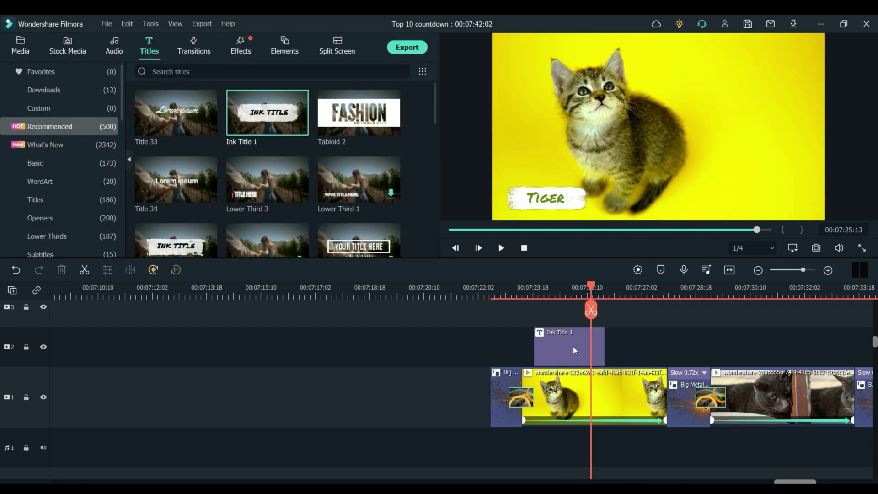
Place a copy of the Tiger title above the grey cat clip and change its text to "Luna"
key(ctrl+v)
drag(375, 344, 764, 344)
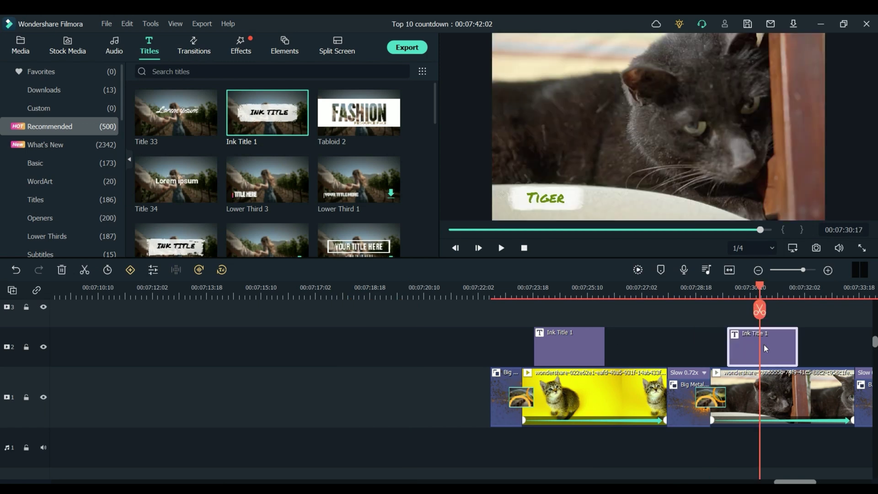
double_click(763, 344)
text(Luna)
key(Home)
key(Delete)
key(Delete)
key(Delete)
key(Delete)
key(Delete)
click(408, 245)
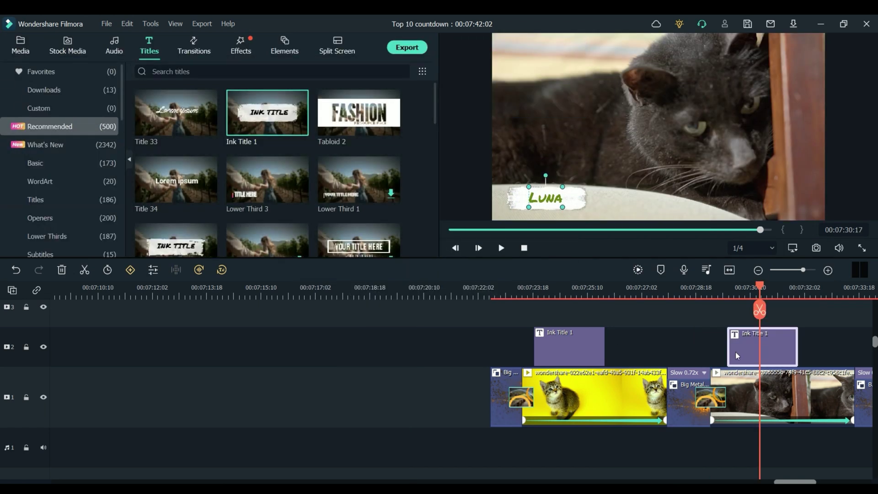
Place another copy of the title above the last cat clip and change its text to "Joey"
click(665, 346)
scroll(728, 311, down, 3)
click(435, 287)
key(ctrl+v)
drag(440, 346, 364, 345)
double_click(364, 345)
text(Joey)
click(412, 245)
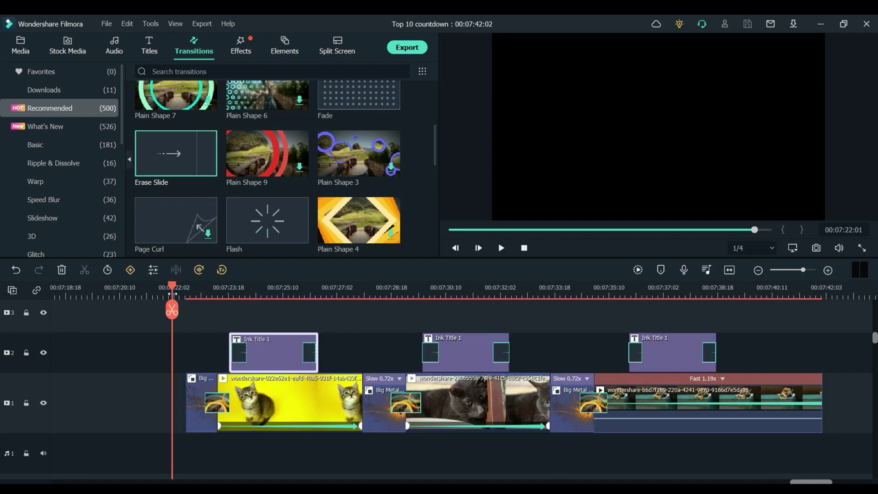
Play back the titled cat clips from just before the countdown element that introduces the kitten clip
key(space)
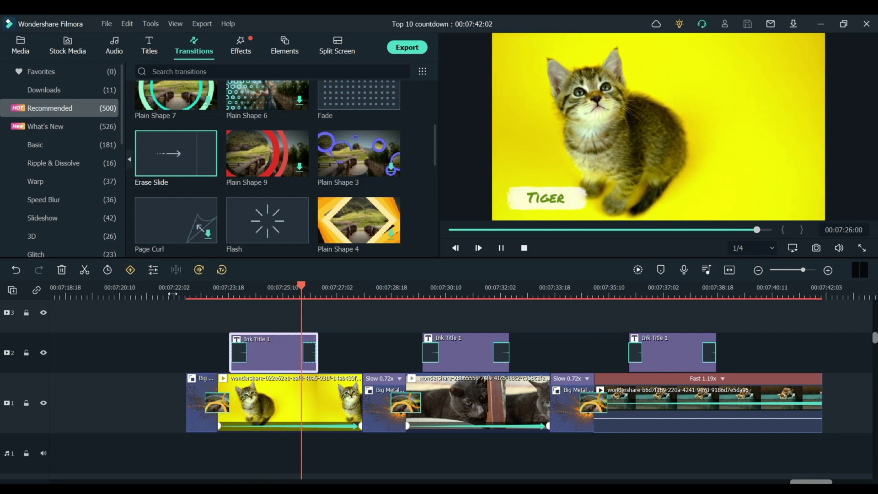
key(space)
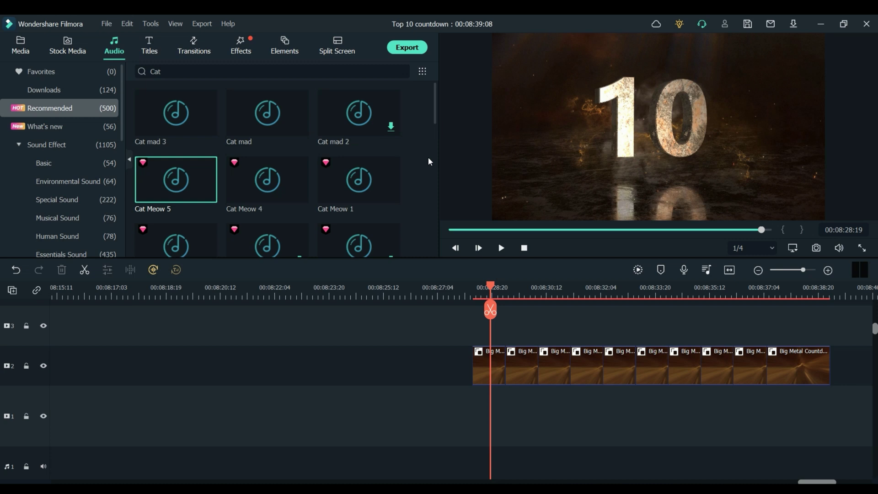
Play back the separate metal countdown sequence starting from the number 10 element
drag(490, 292, 487, 293)
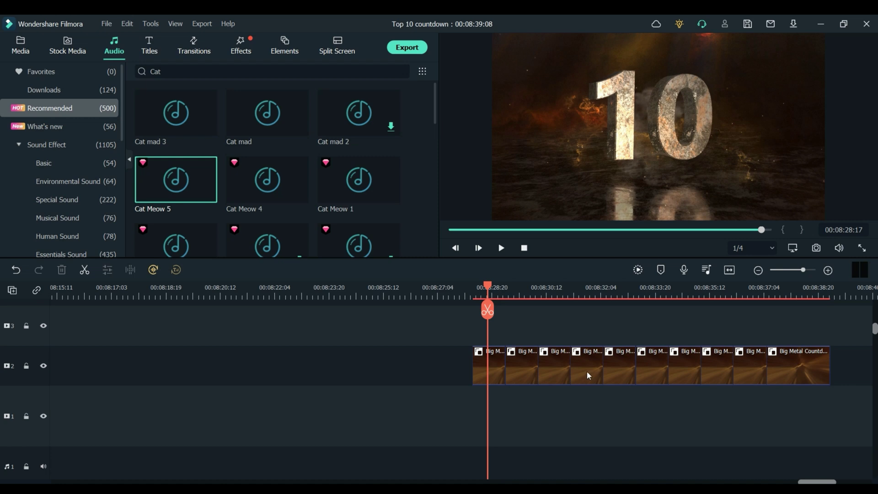
key(space)
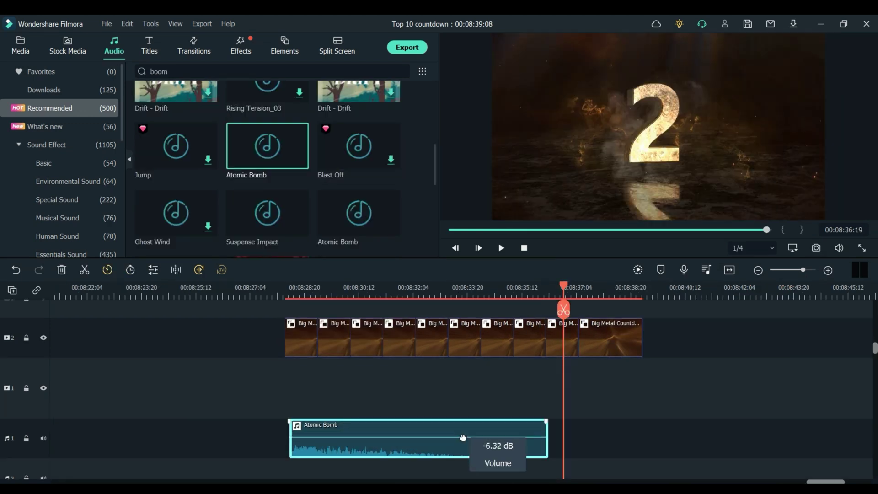
Align the Atomic Bomb sound effect with the start of the number 10 element on the first audio track and shorten its end
drag(490, 450, 363, 379)
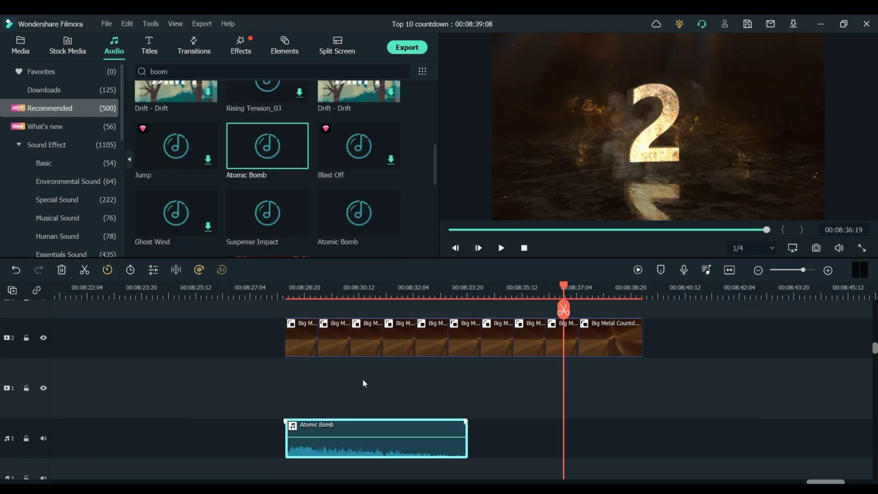
scroll(362, 379, down, 1)
drag(588, 427, 501, 452)
Add another Atomic Bomb sound on the fourth audio track at the start of the number 3 element and lower its volume to -15 dB
drag(268, 145, 503, 375)
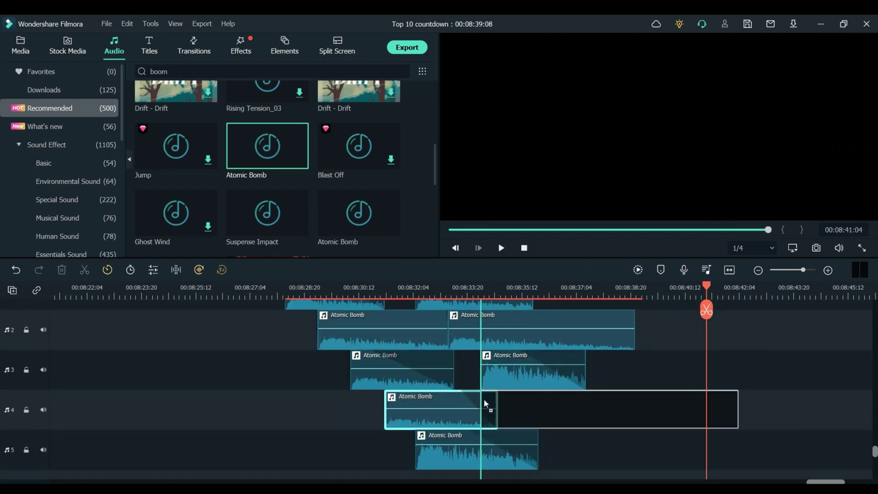
drag(483, 402, 771, 433)
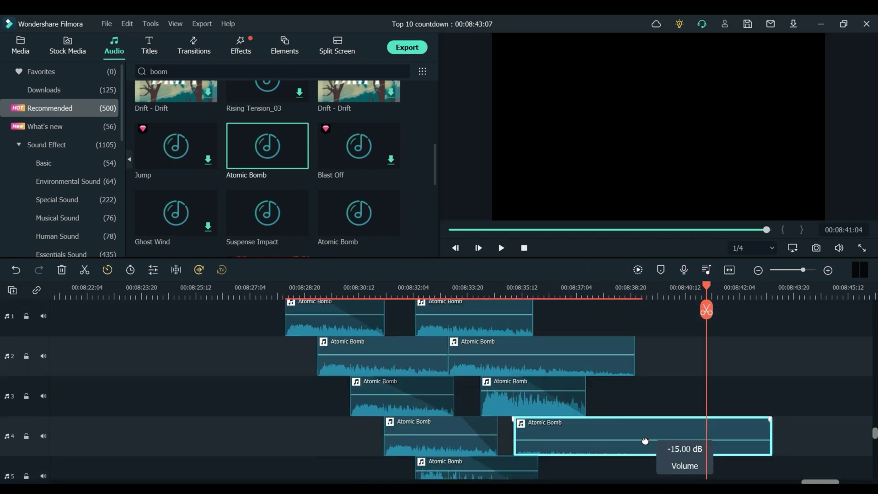
click(277, 288)
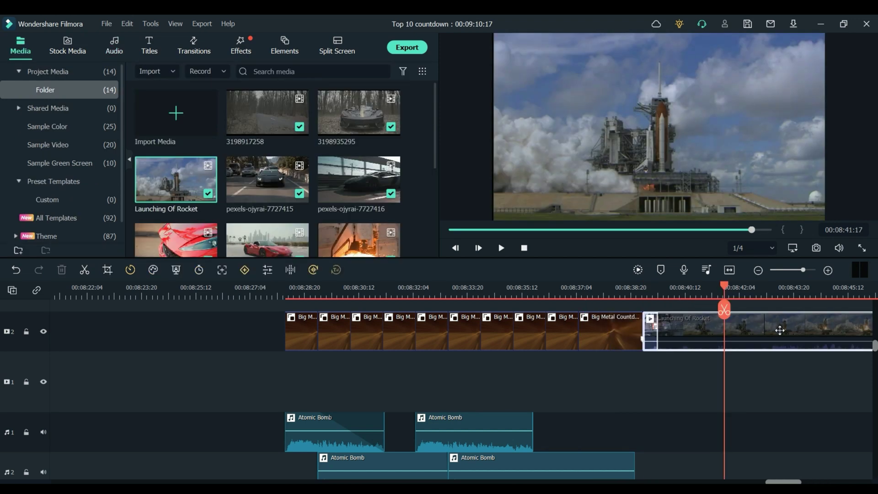
Place the Launching Of Rocket clip directly after the metal countdown on the second video track
click(762, 331)
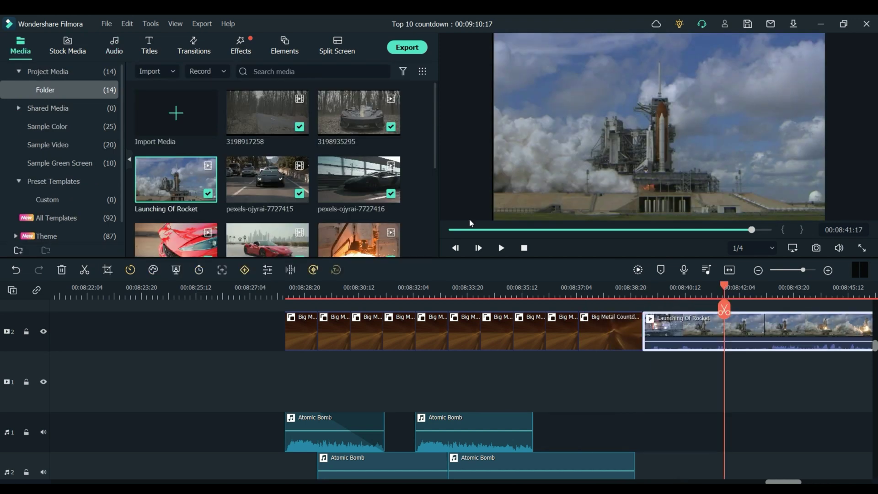